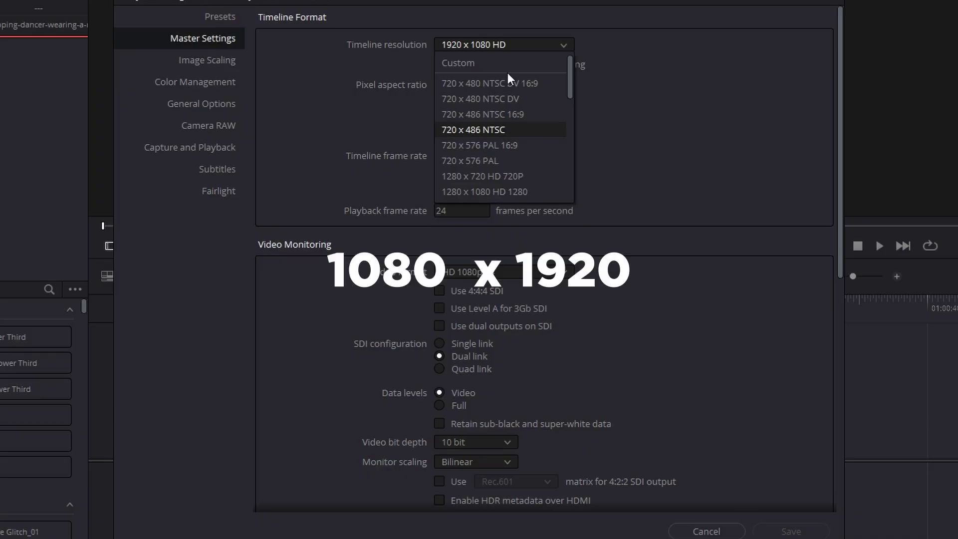
# Set the timeline resolution to Custom with width 1080 and height 1920.
pyautogui.click(471, 64)
pyautogui.click(457, 65)
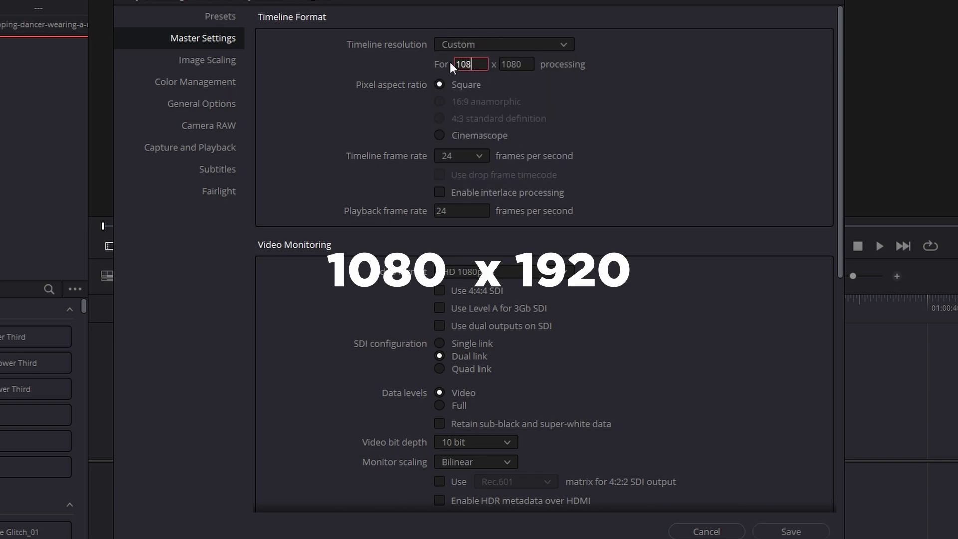
pyautogui.write('1080')
pyautogui.press('Tab')
pyautogui.press('BackSpace')
pyautogui.write('1920')
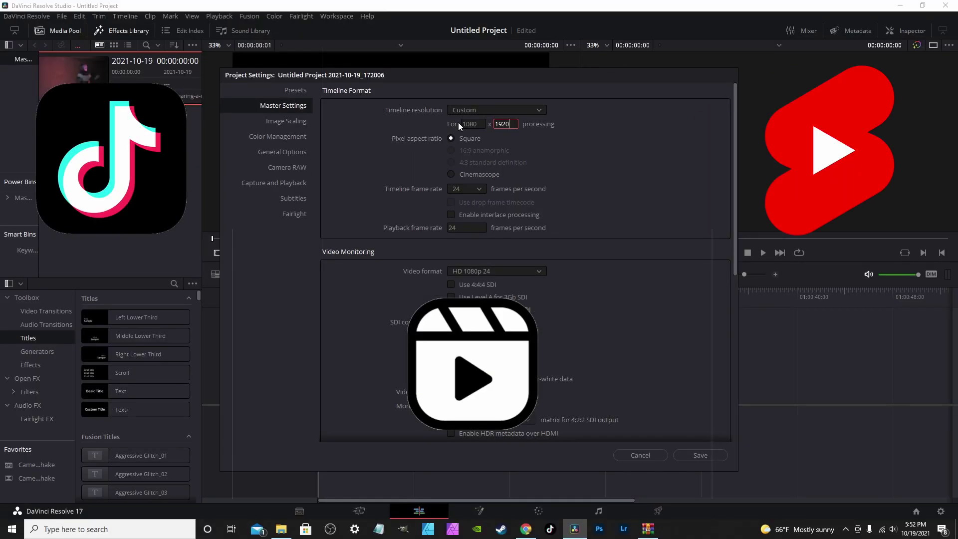
pyautogui.click(651, 167)
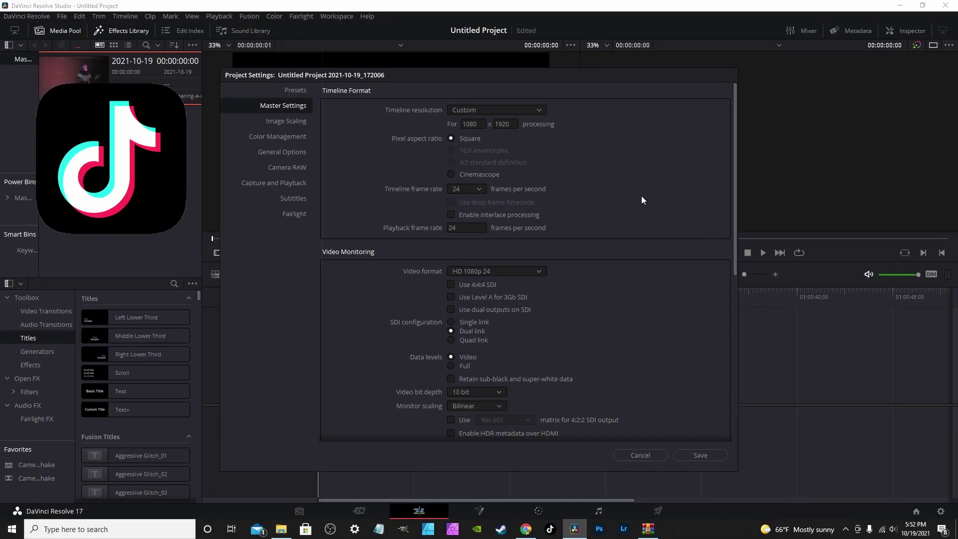
# Save the vertical resolution, then drag the dancer clip into a new Timeline 1 and preview it.
pyautogui.click(701, 456)
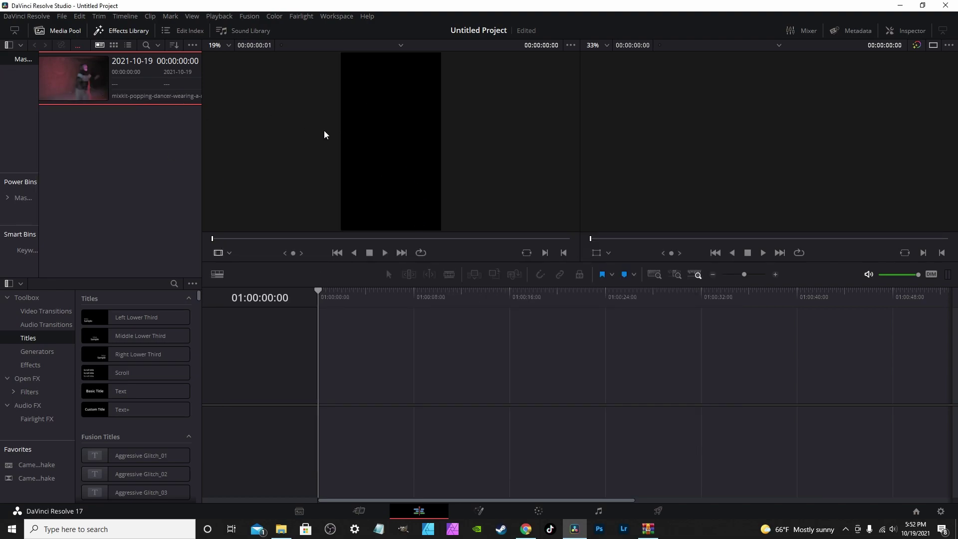
pyautogui.moveTo(114, 84); pyautogui.dragTo(330, 405)
pyautogui.moveTo(322, 289)
pyautogui.mouseDown()
pyautogui.moveTo(355, 290)
pyautogui.moveTo(310, 290)
pyautogui.mouseUp()
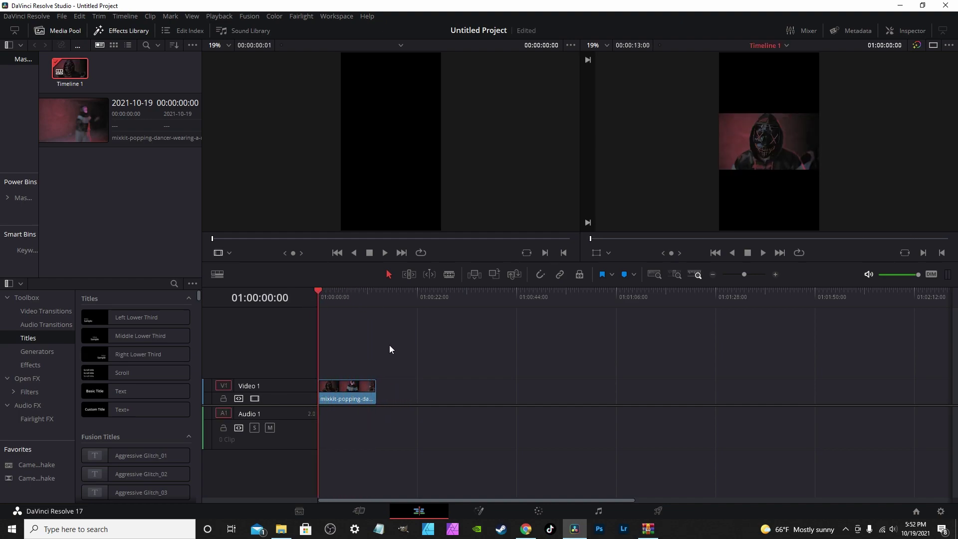
# Set the dancer clip's Inspector Scaling to Fill and check the framing.
pyautogui.doubleClick(358, 400)
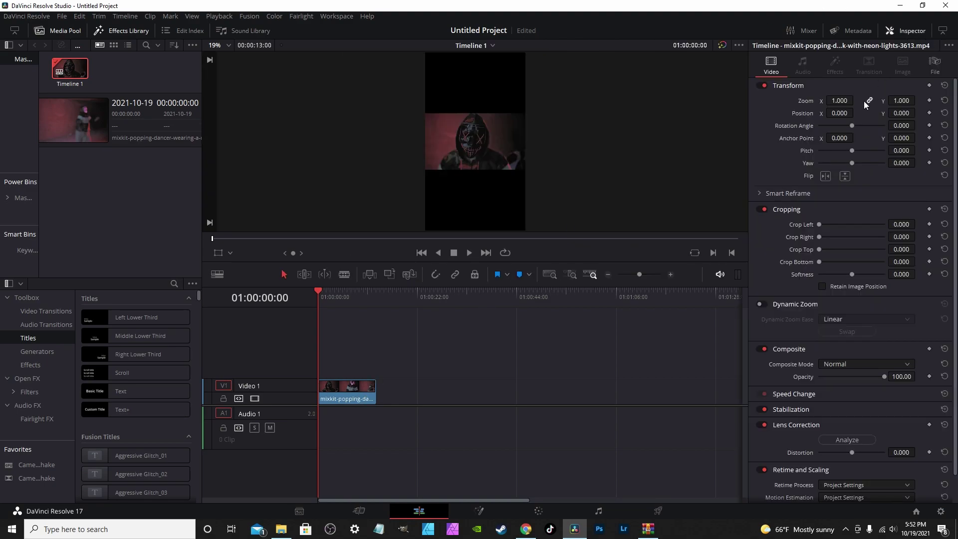
pyautogui.scroll(-1, 864, 100)
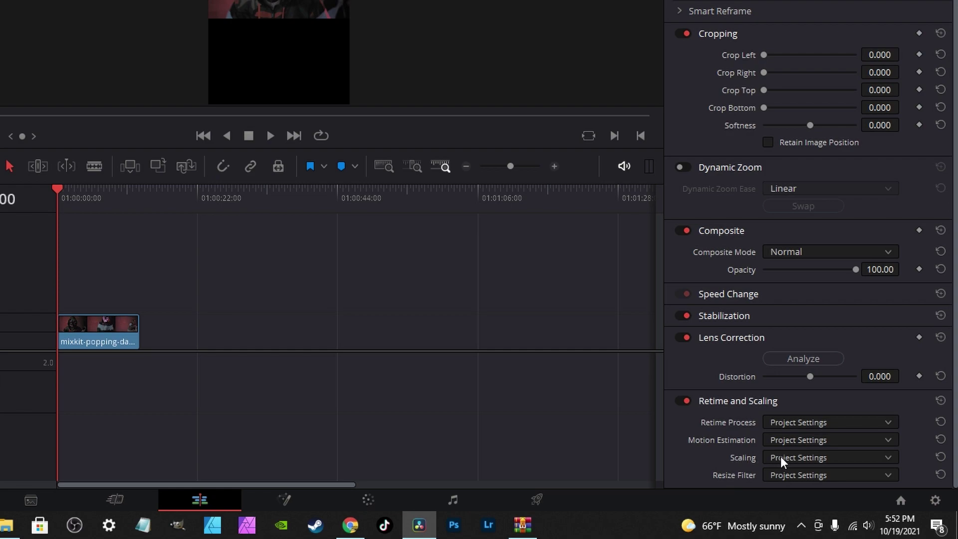
pyautogui.click(786, 457)
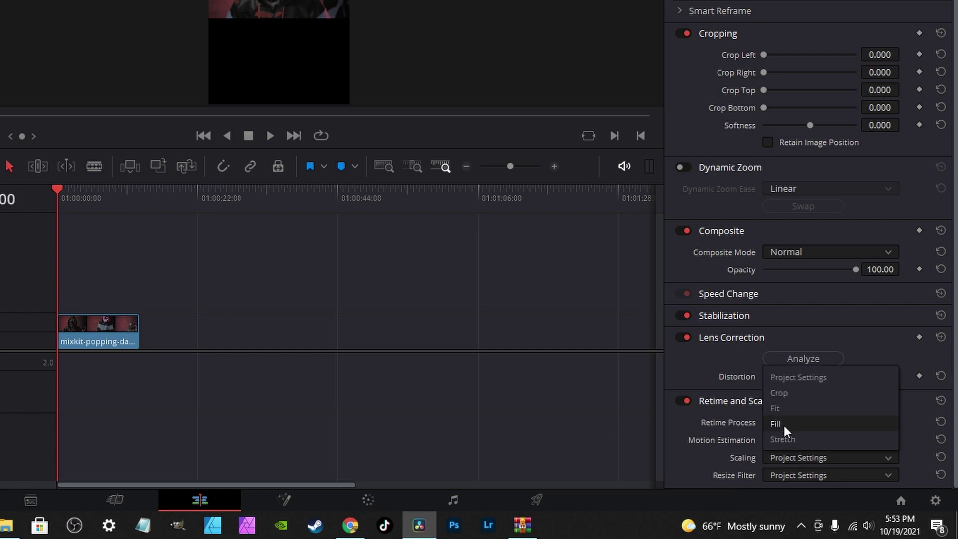
pyautogui.click(775, 424)
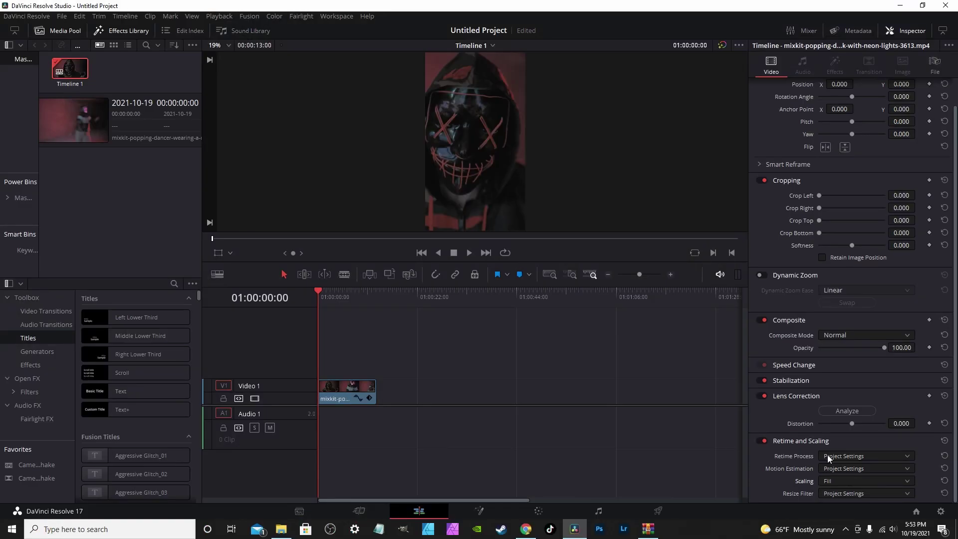
pyautogui.moveTo(324, 293)
pyautogui.mouseDown()
pyautogui.moveTo(373, 295)
pyautogui.moveTo(325, 295)
pyautogui.mouseUp()
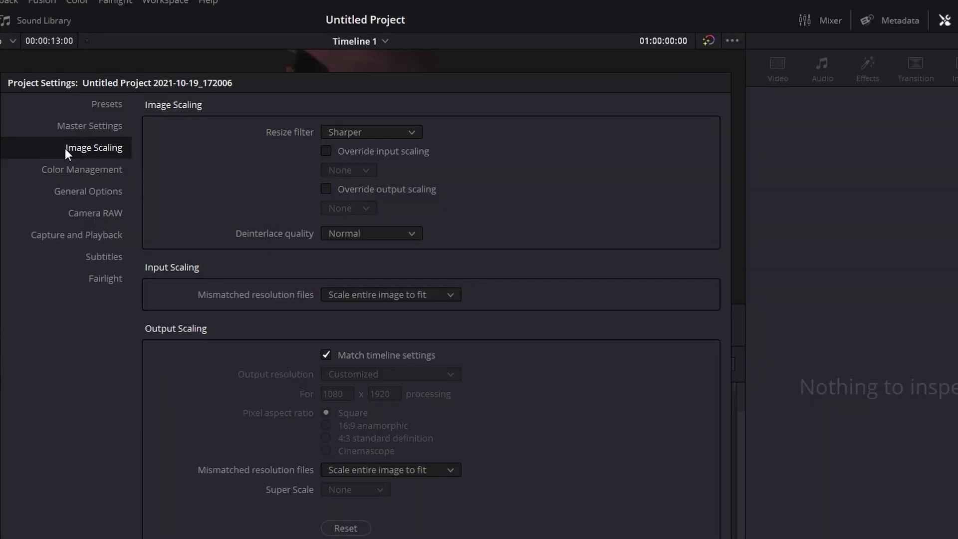
# Set Mismatched resolution files to Scale full frame with crop and close Project Settings.
pyautogui.click(454, 294)
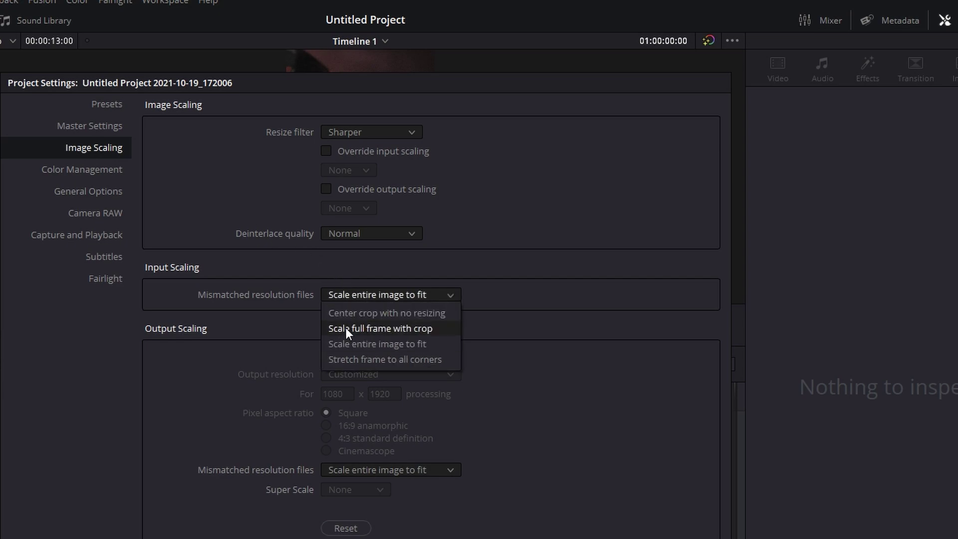
pyautogui.click(398, 327)
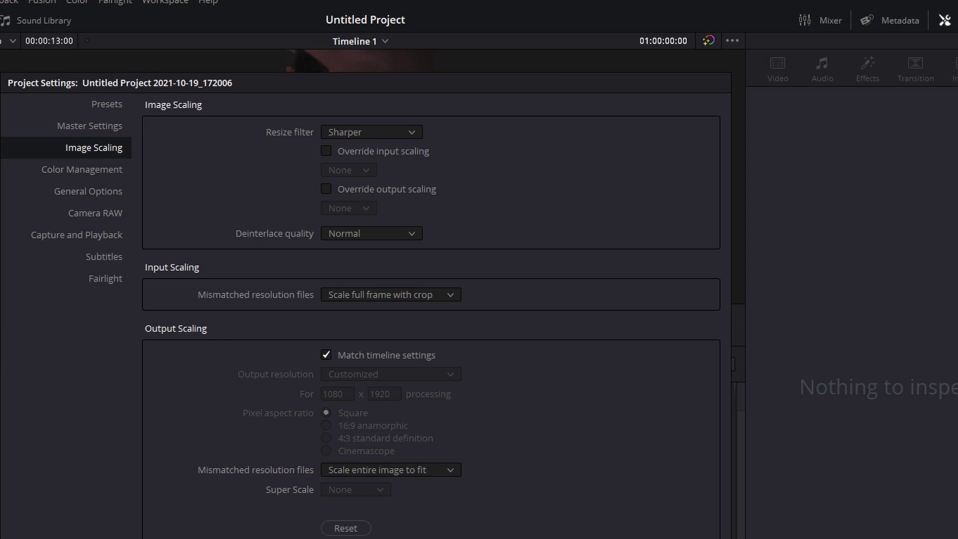
pyautogui.click(695, 459)
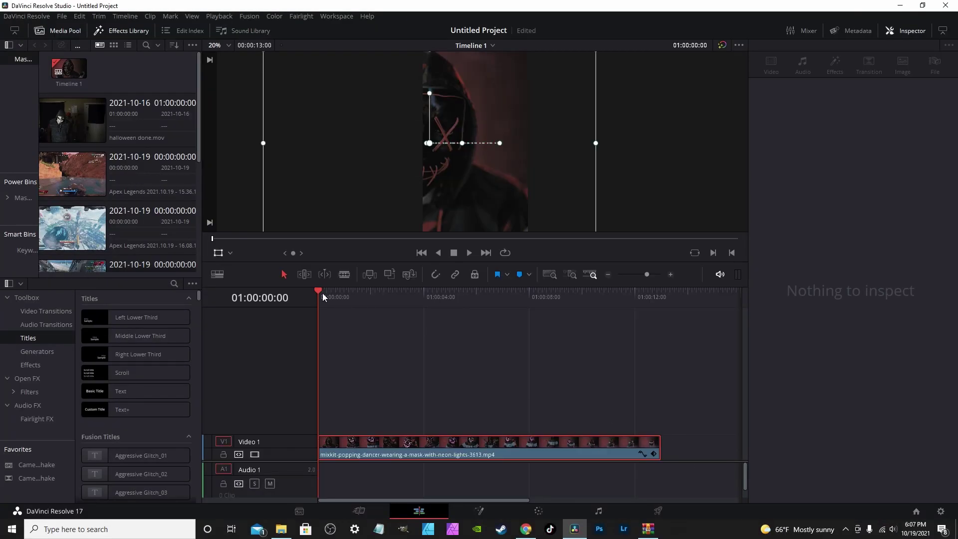
# Turn on the viewer Transform overlay and slide the dancer clip left.
pyautogui.moveTo(322, 292); pyautogui.dragTo(658, 350)
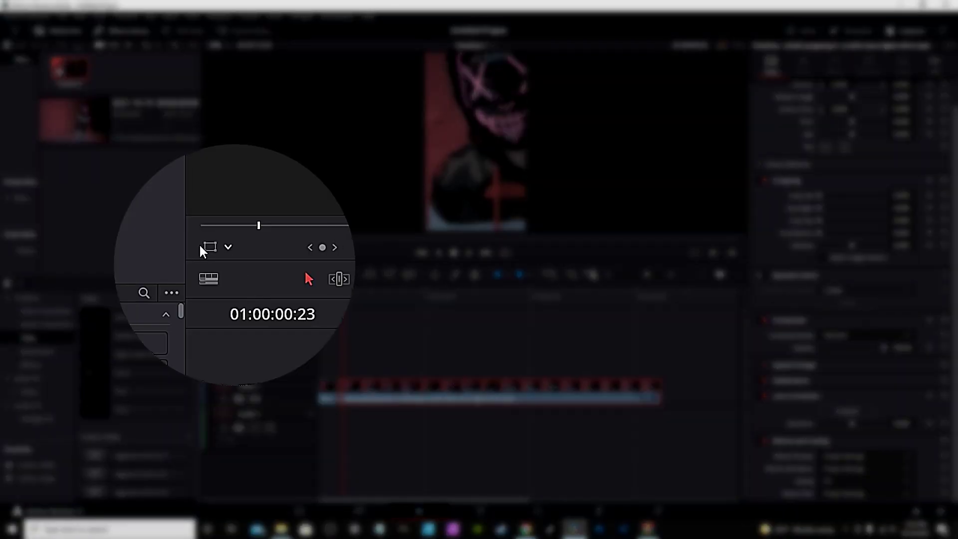
pyautogui.click(218, 252)
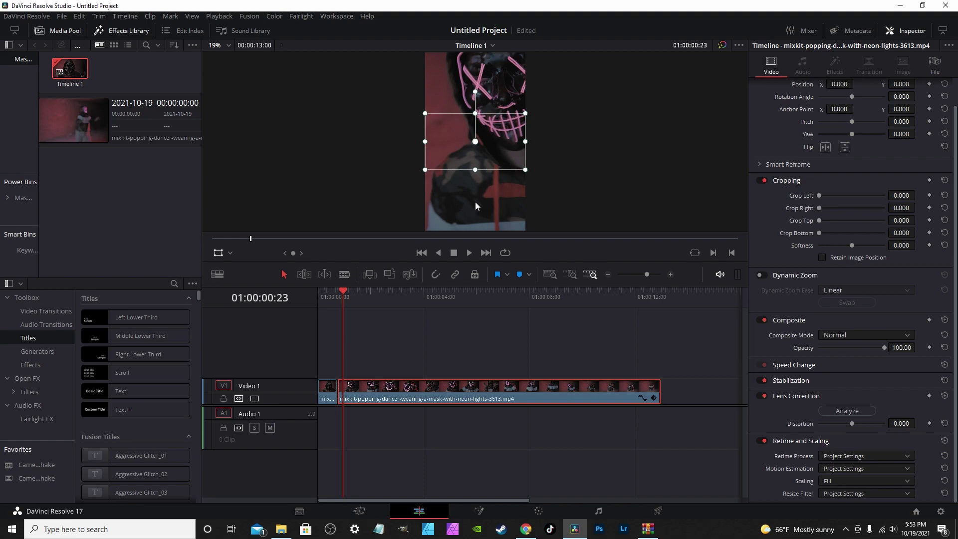
pyautogui.moveTo(475, 201); pyautogui.dragTo(465, 201)
# Play back the shifted clip, then undo the move so Position returns to 0, 0.
pyautogui.click(325, 294)
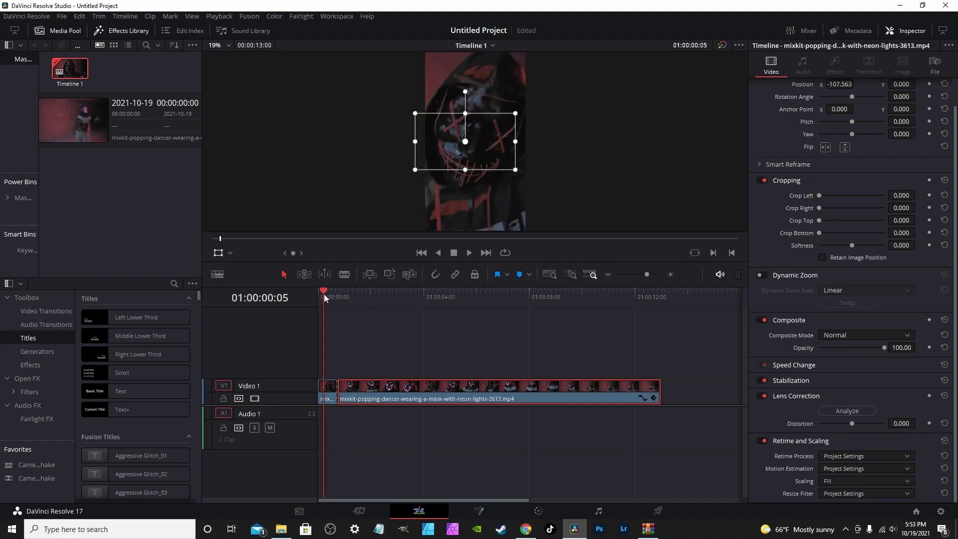
pyautogui.press('space')
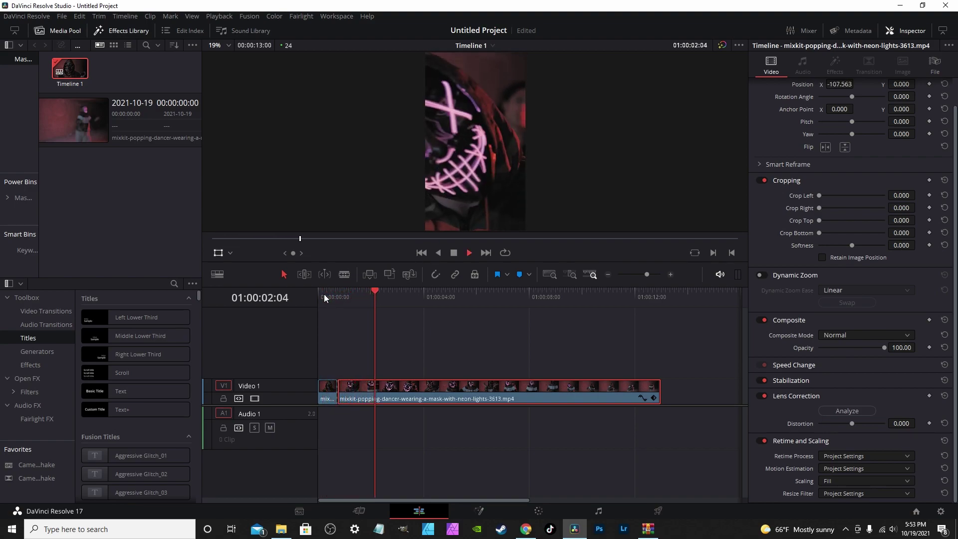
pyautogui.click(326, 294)
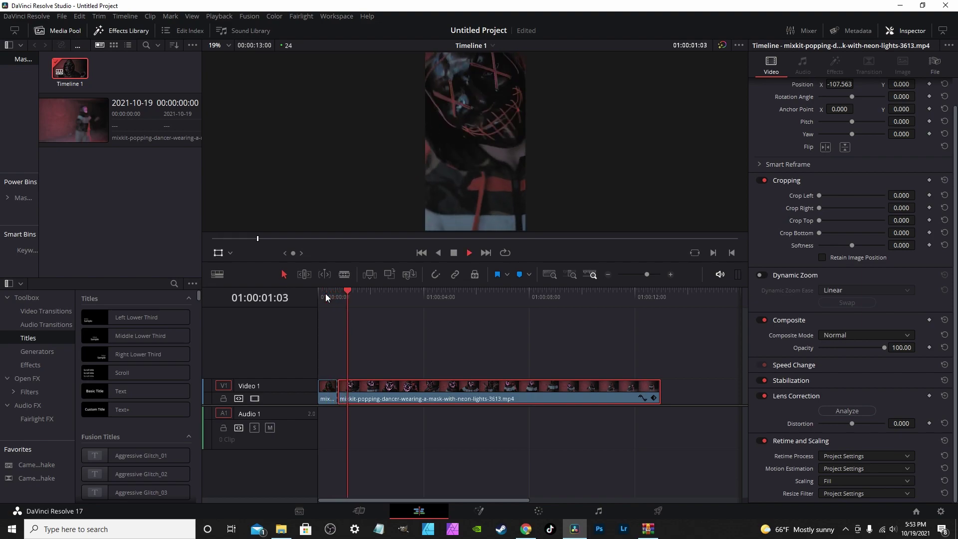
pyautogui.press('space')
pyautogui.hotkey('ctrl', 'z')
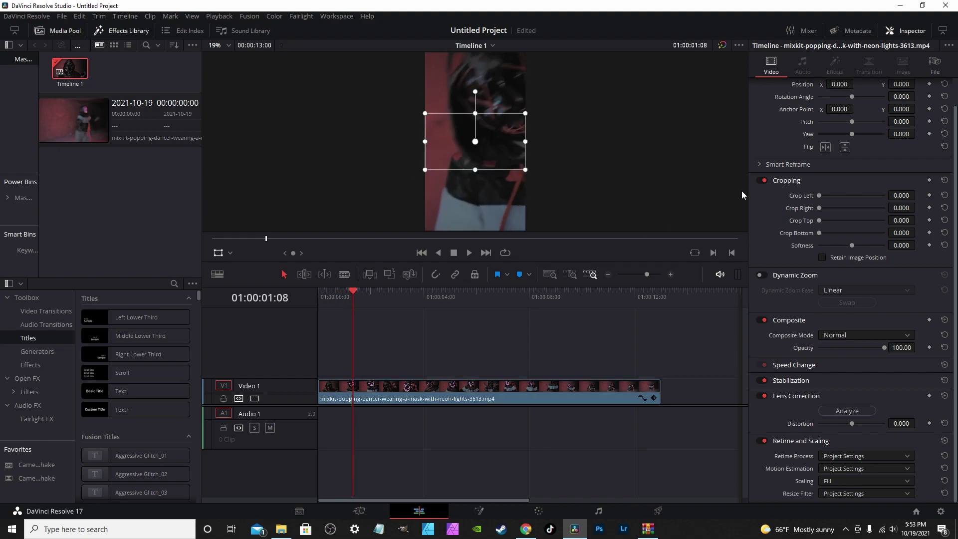
pyautogui.scroll(1, 838, 129)
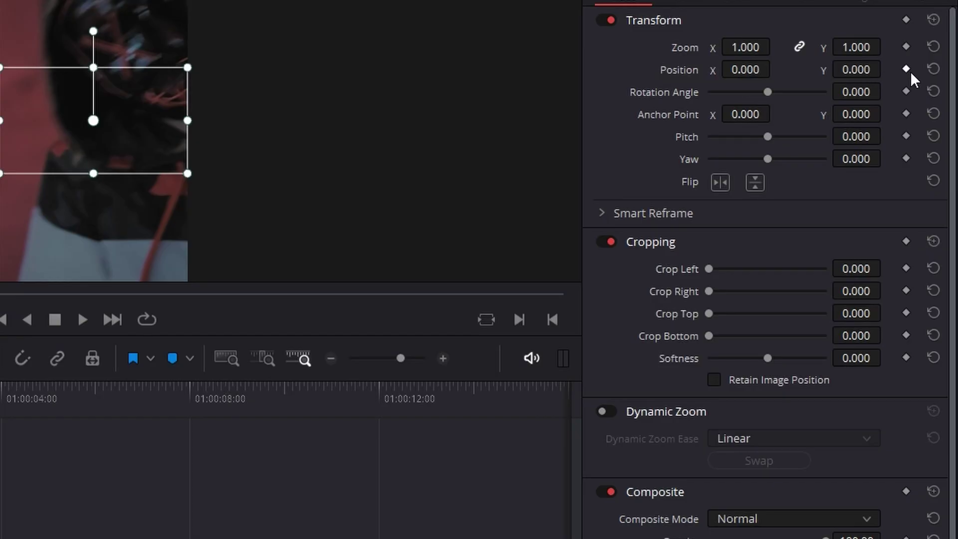
# Keyframe the clip's Position and shift it left to frame the dancer, then play back.
pyautogui.click(929, 113)
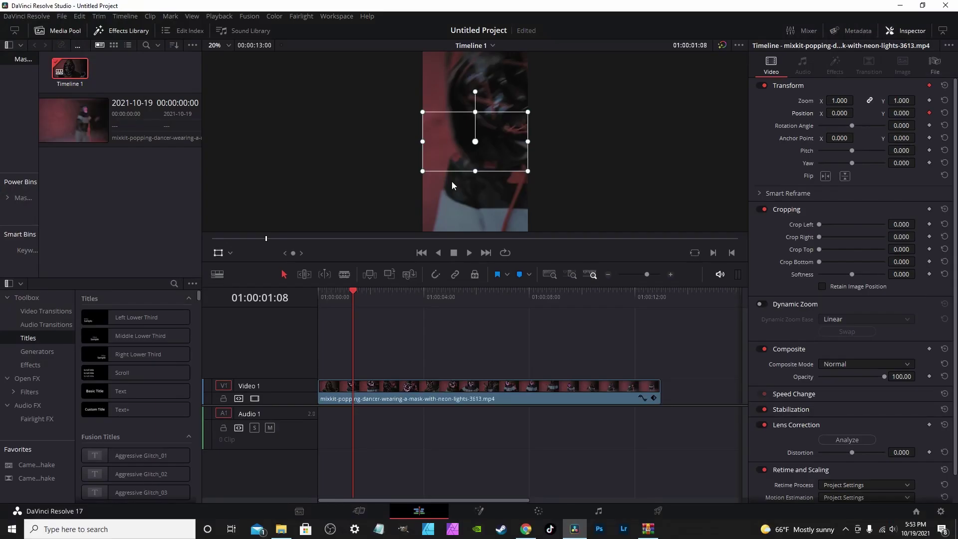
pyautogui.moveTo(482, 188); pyautogui.dragTo(469, 188)
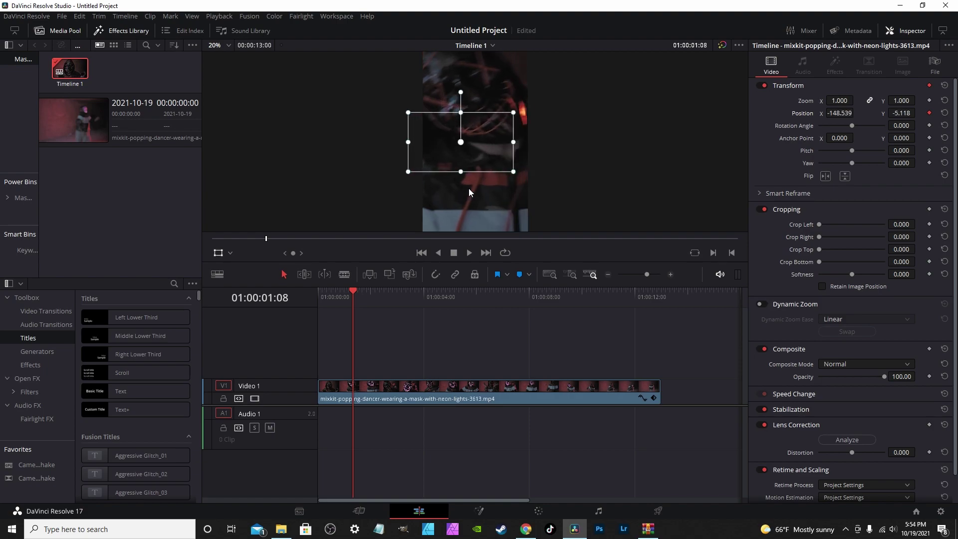
pyautogui.click(323, 292)
pyautogui.press('space')
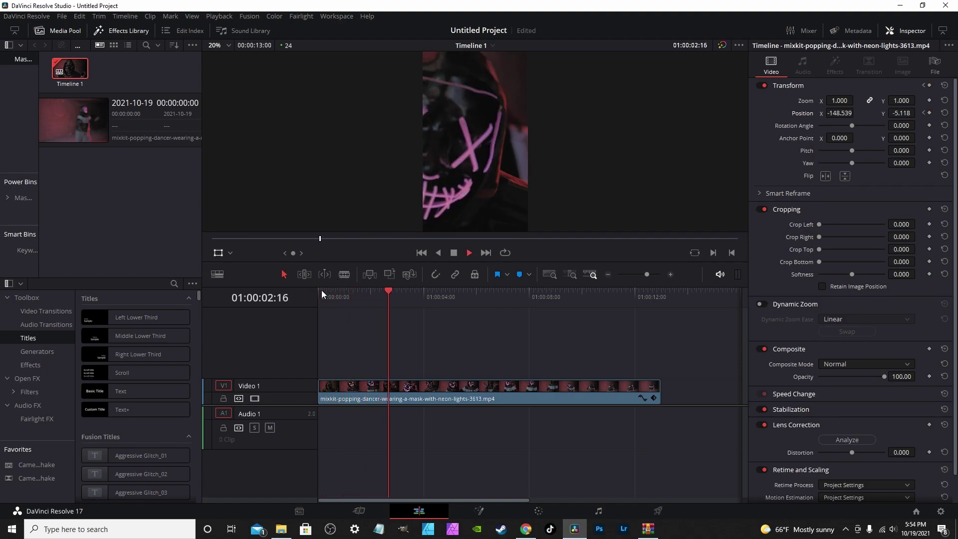
pyautogui.press('space')
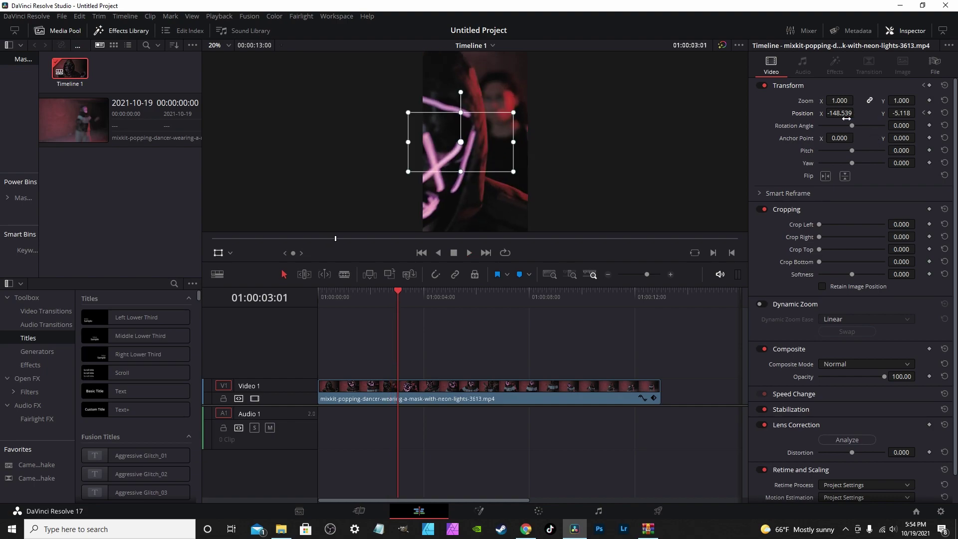
# Adjust Position X at the next point to keep the dancer centred and review the pan.
pyautogui.moveTo(856, 113); pyautogui.dragTo(857, 112)
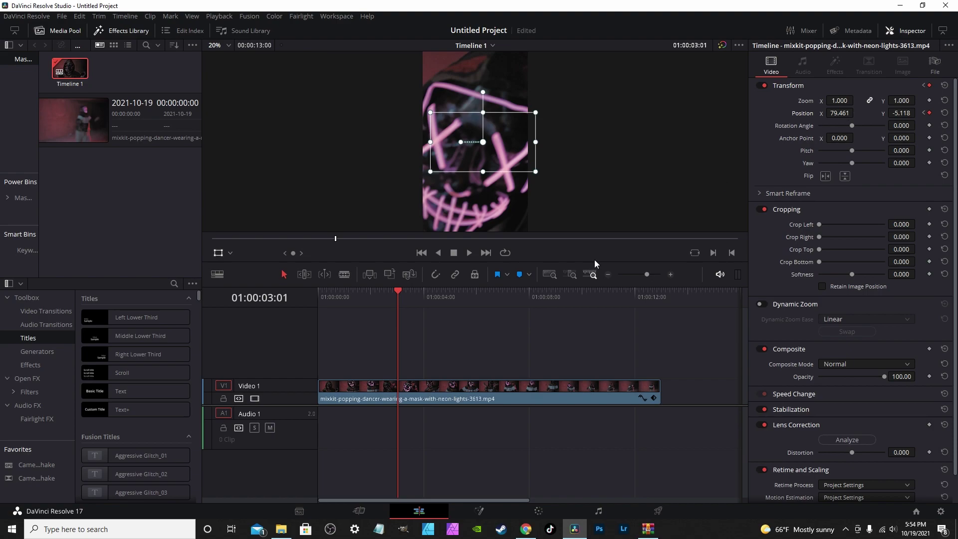
pyautogui.click(325, 293)
pyautogui.press('space')
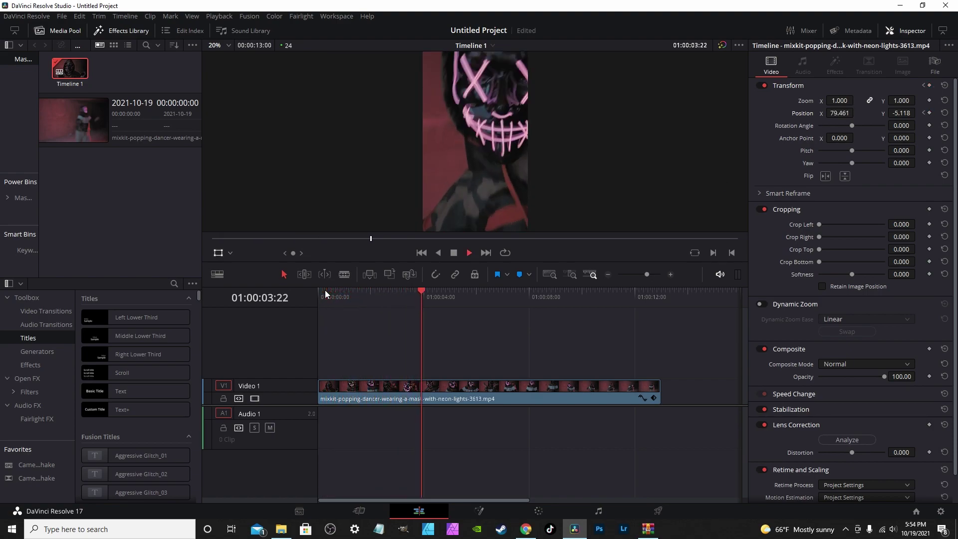
pyautogui.press('space')
# Keyframe further Position X shifts, ending at -158.539, and play back the pan.
pyautogui.moveTo(842, 120); pyautogui.dragTo(806, 120)
pyautogui.press('space')
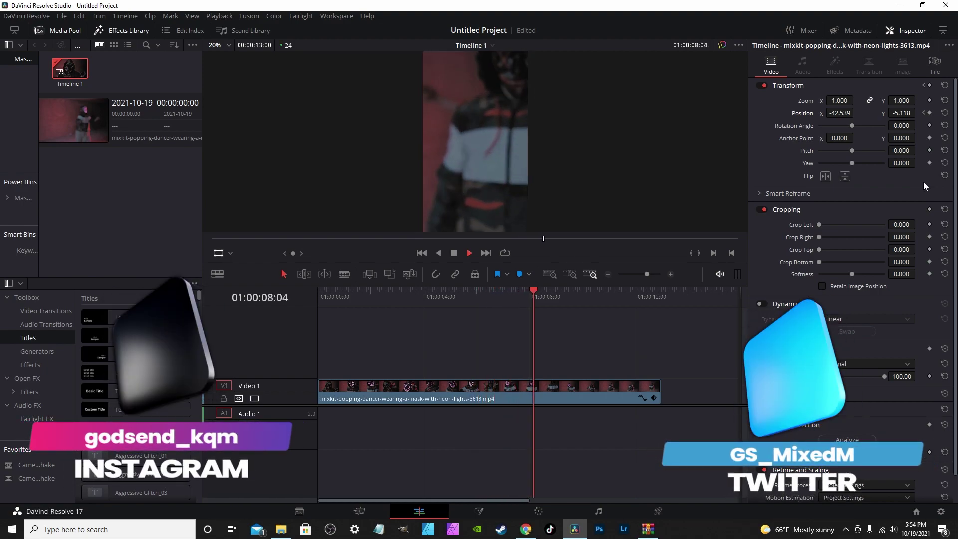
pyautogui.press('space')
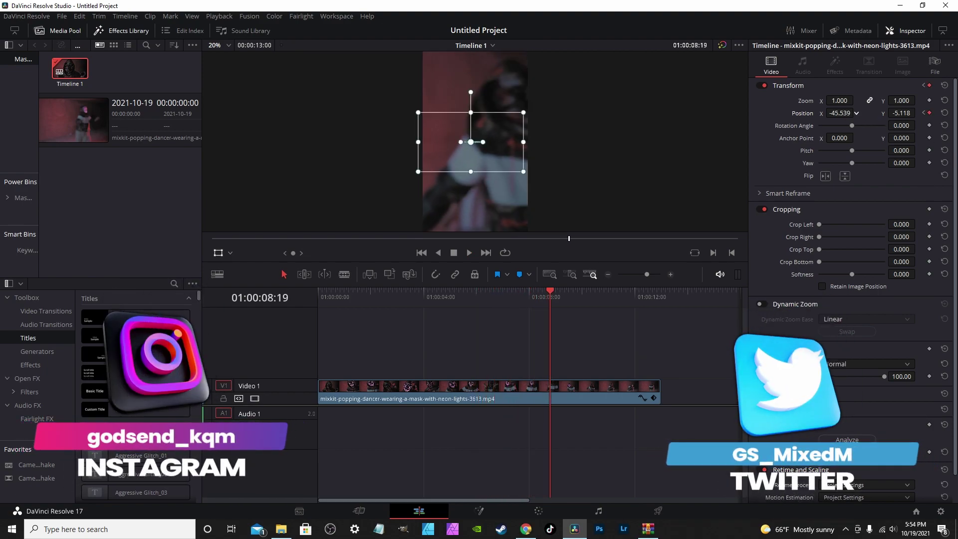
pyautogui.moveTo(857, 113); pyautogui.dragTo(916, 162)
pyautogui.press('space')
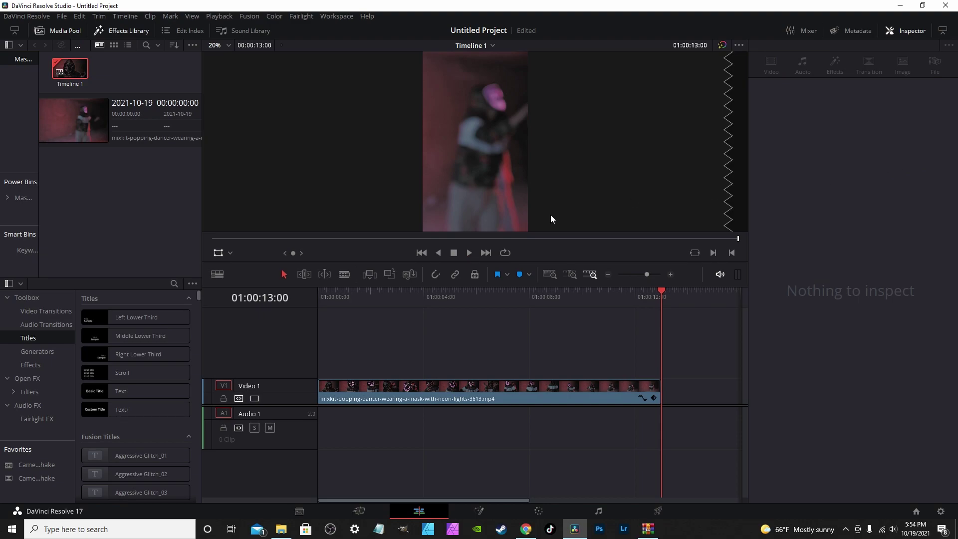
pyautogui.click(322, 294)
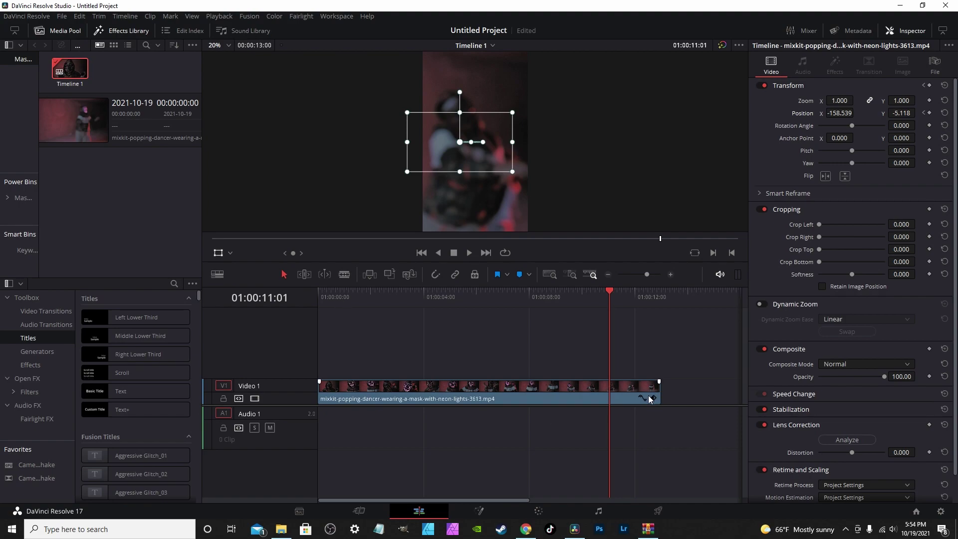
# Ease the first Position X keyframe in the timeline curve editor for a smooth pan.
pyautogui.click(654, 397)
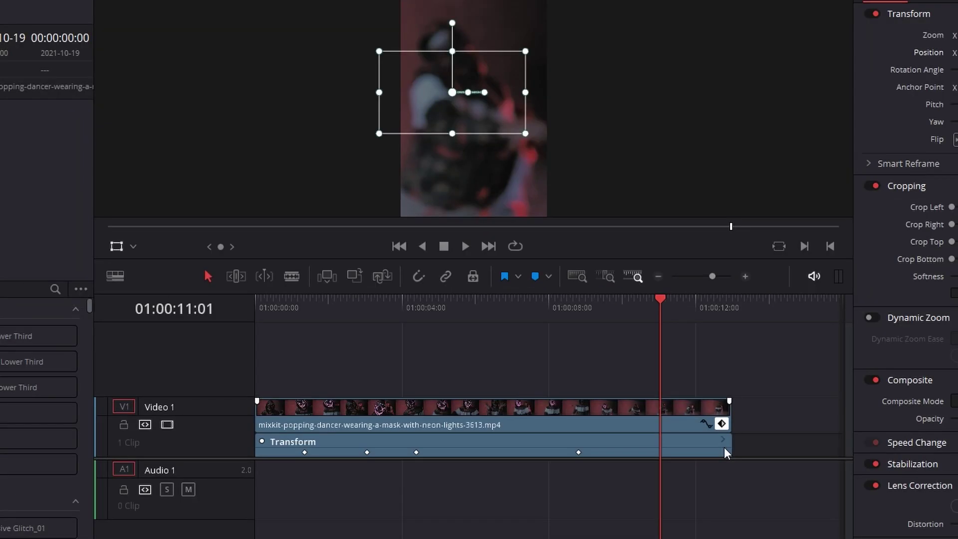
pyautogui.click(707, 425)
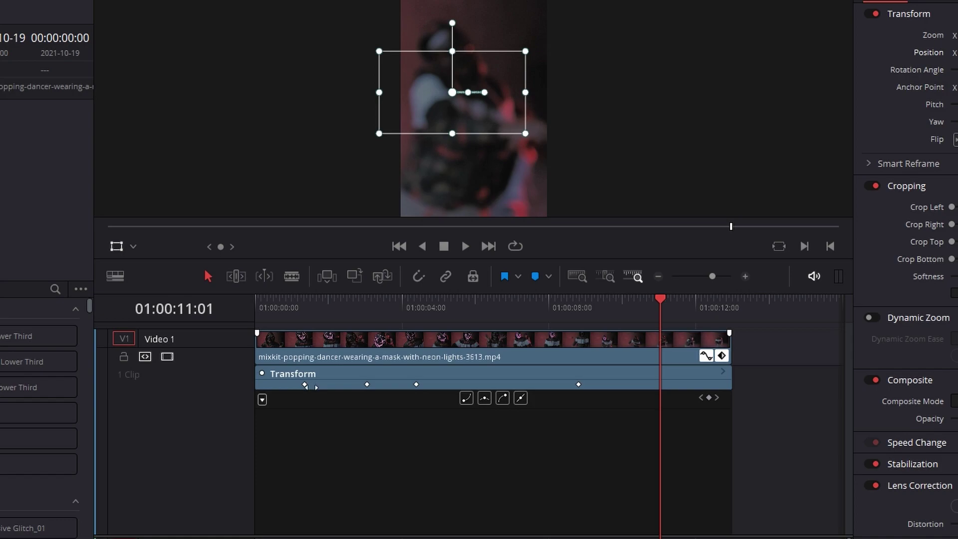
pyautogui.click(305, 384)
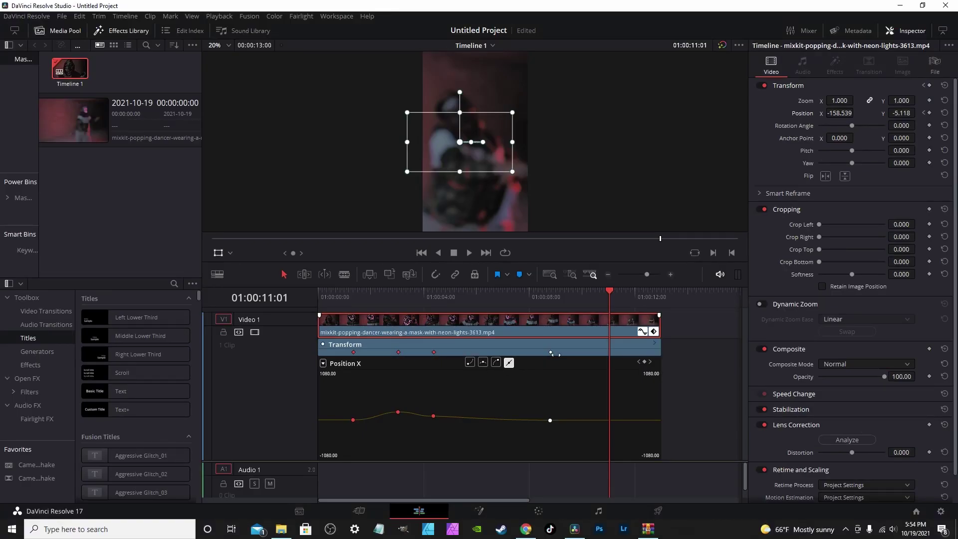
pyautogui.click(469, 363)
pyautogui.click(325, 297)
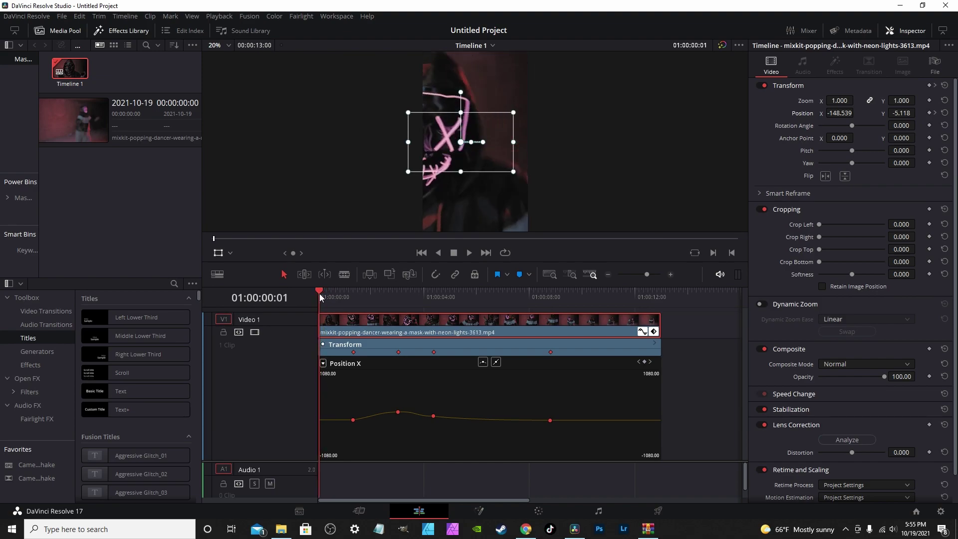
pyautogui.press('space')
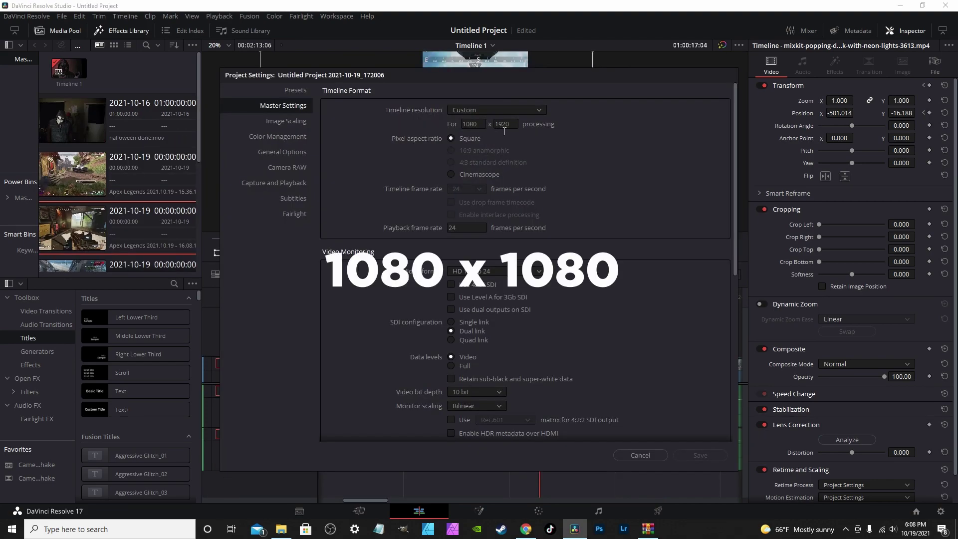
# Change the timeline height to 1080 for a square 1080 x 1080 frame and save.
pyautogui.doubleClick(515, 124)
pyautogui.write('10')
pyautogui.click(715, 457)
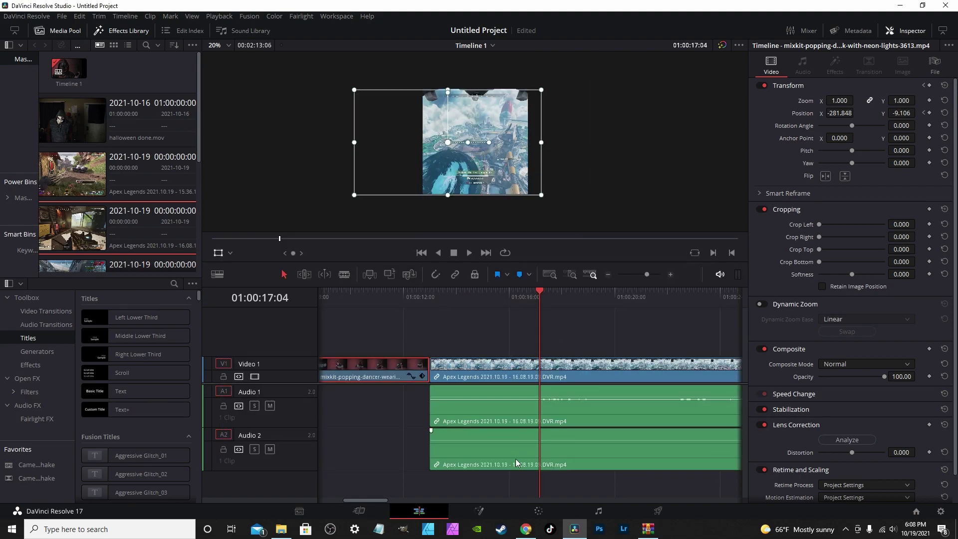
# Play back the square reframe from near the clip's start.
pyautogui.moveTo(394, 498); pyautogui.dragTo(343, 493)
pyautogui.moveTo(336, 300); pyautogui.dragTo(325, 299)
pyautogui.press('space')
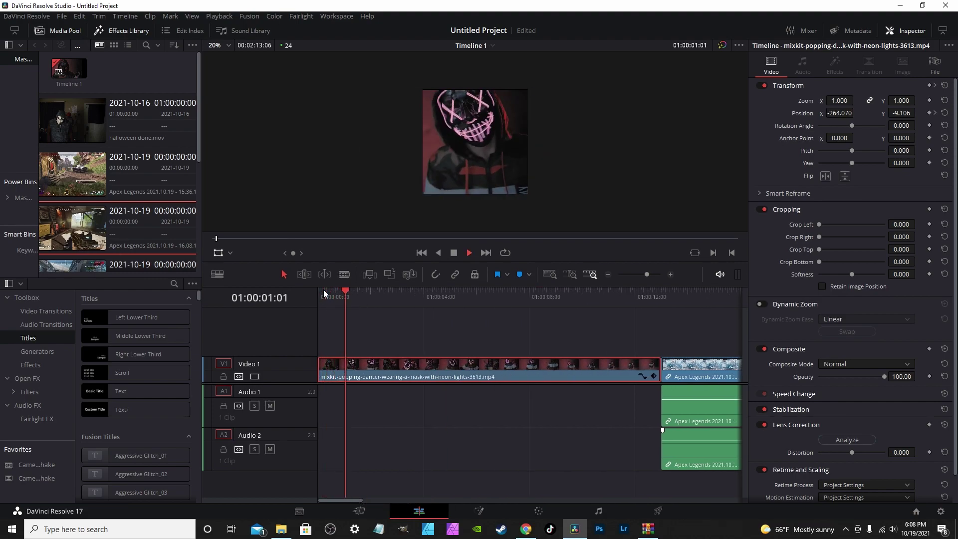
pyautogui.press('space')
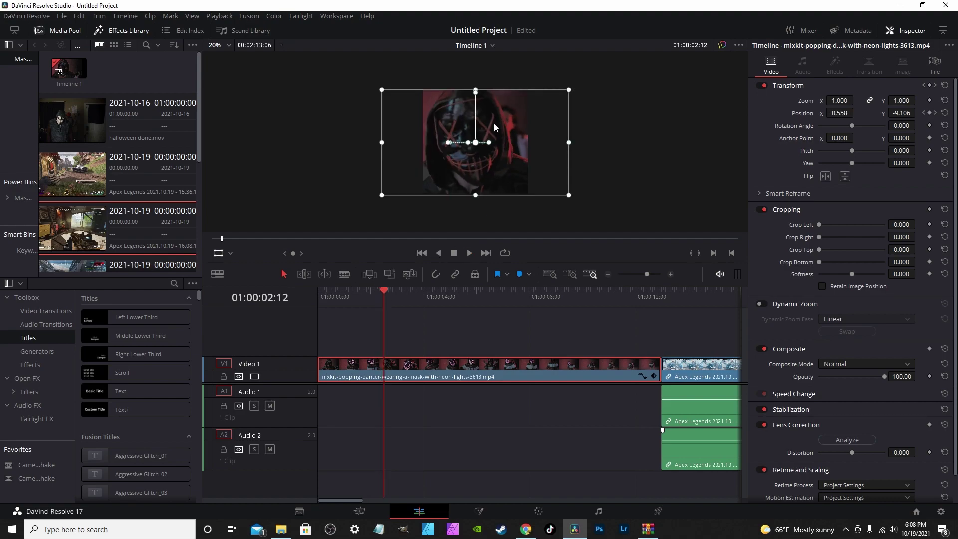
pyautogui.press('space')
pyautogui.press('space')
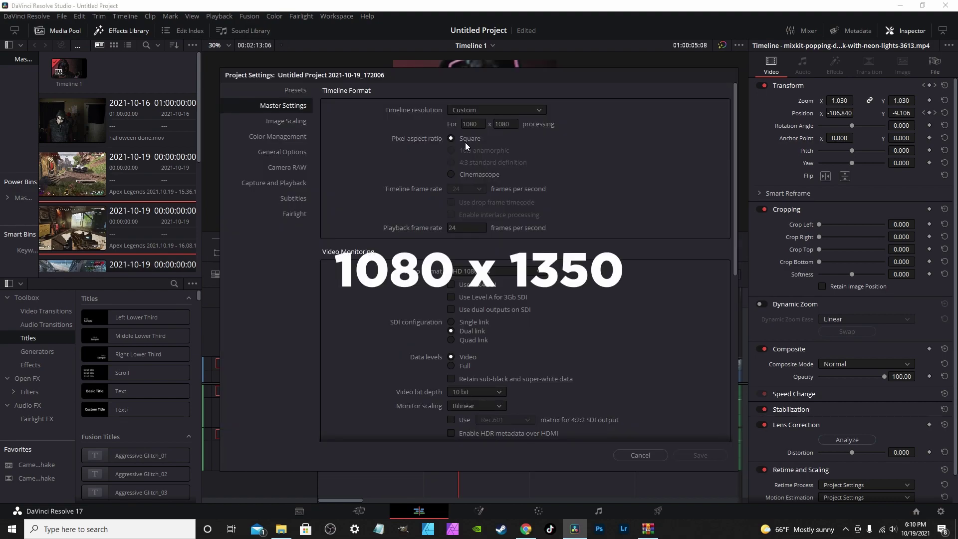
# Change the timeline resolution to a 1080 x 1350 portrait frame and save it.
pyautogui.click(514, 126)
pyautogui.write('135')
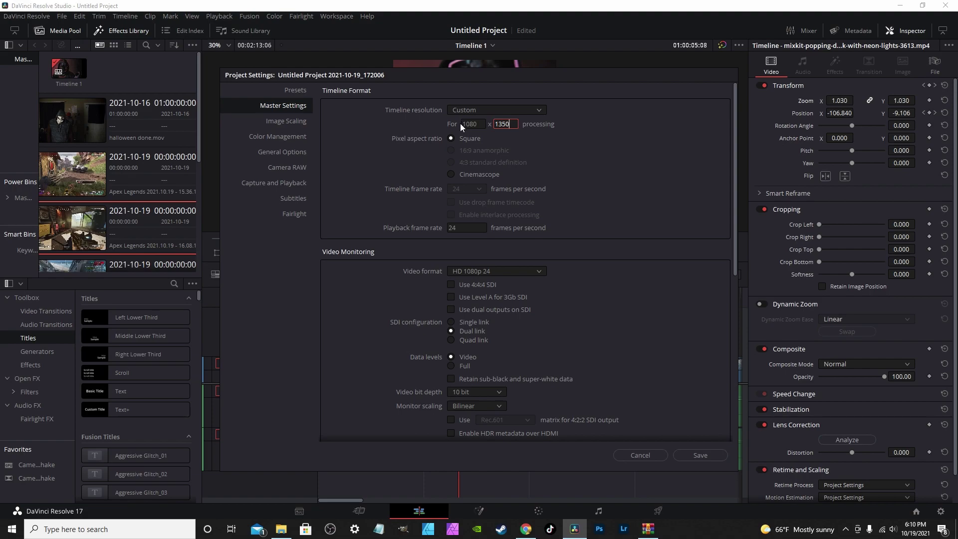
pyautogui.click(700, 455)
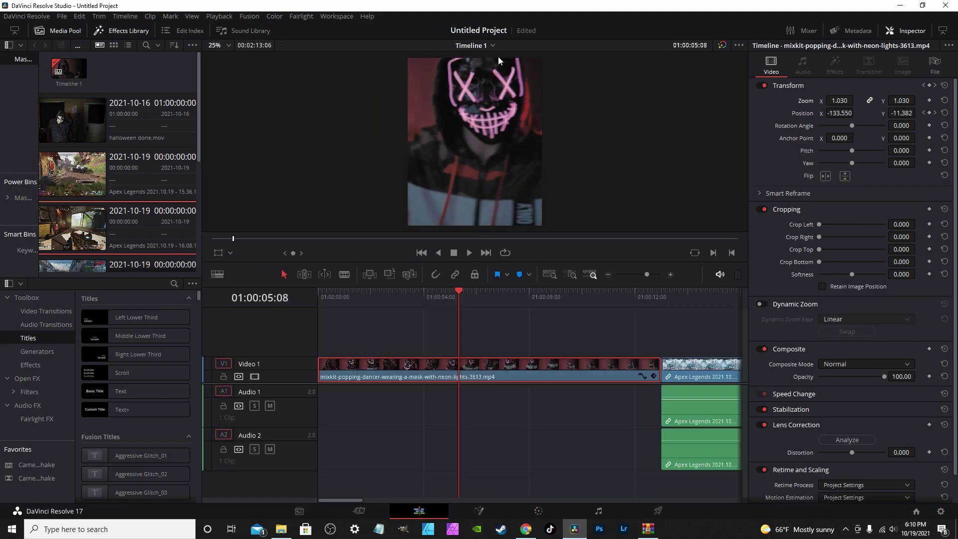
# Play the portrait reframe from the start, then begin a new timeline with Ctrl+N.
pyautogui.click(326, 299)
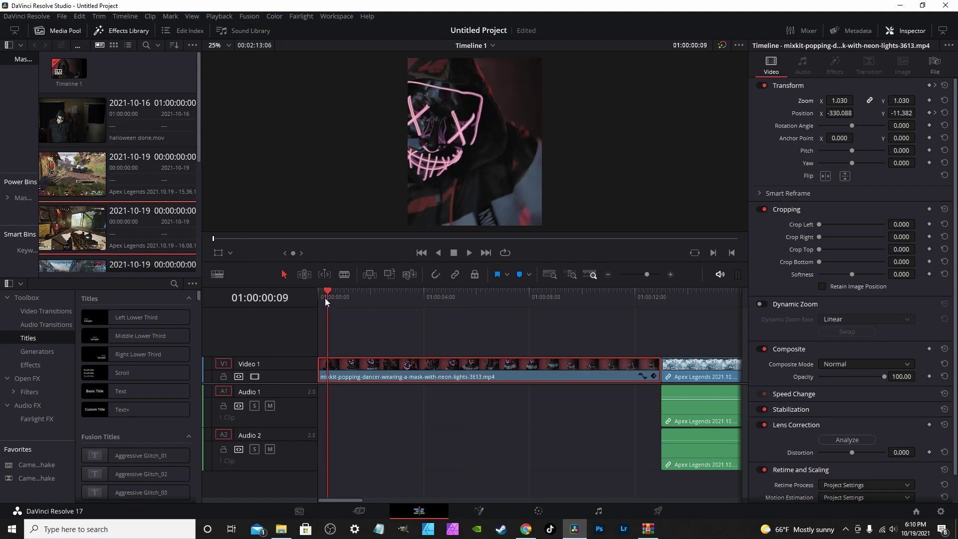
pyautogui.press('space')
pyautogui.hotkey('ctrl', 'n')
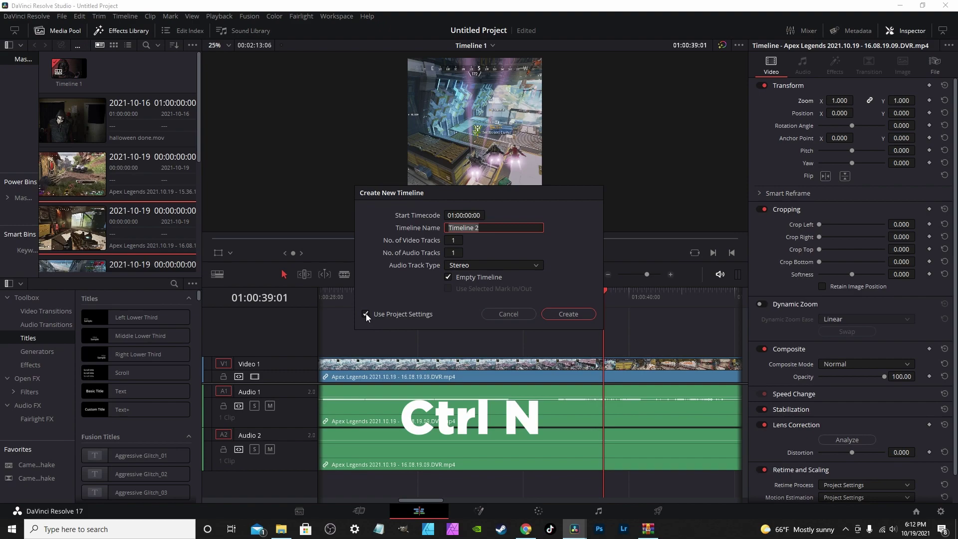
# Create Timeline 2 with custom settings: 1080 x 1920 at 60 fps.
pyautogui.click(366, 314)
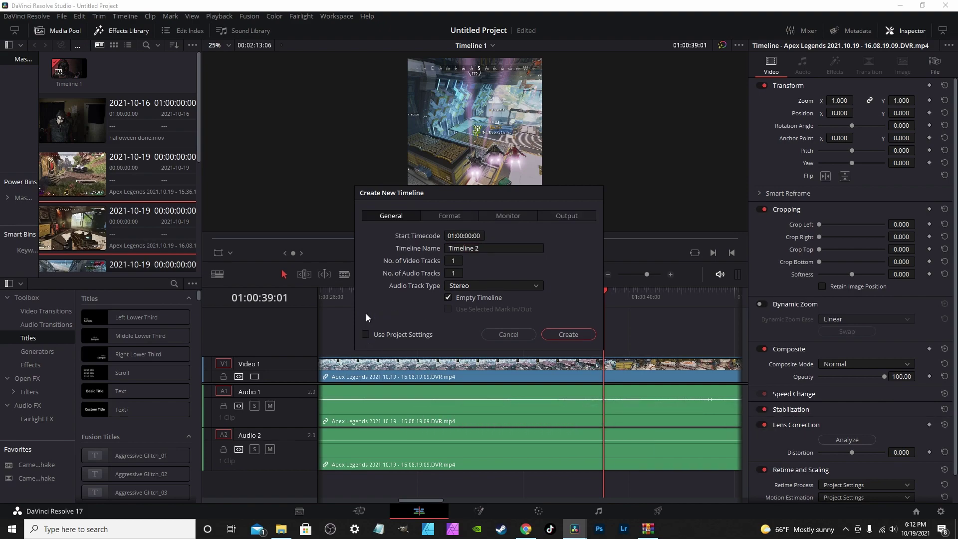
pyautogui.click(460, 218)
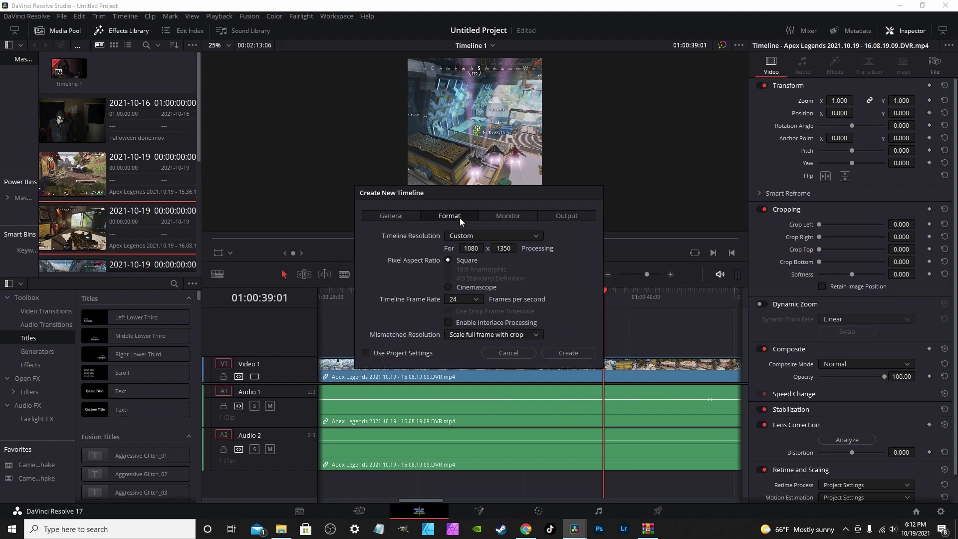
pyautogui.click(510, 251)
pyautogui.write('1920')
pyautogui.click(481, 299)
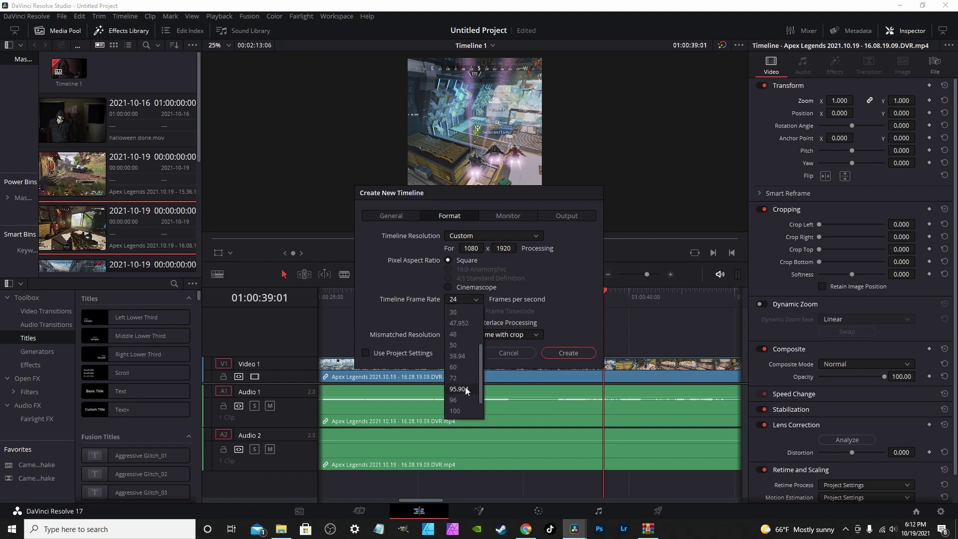
pyautogui.click(461, 367)
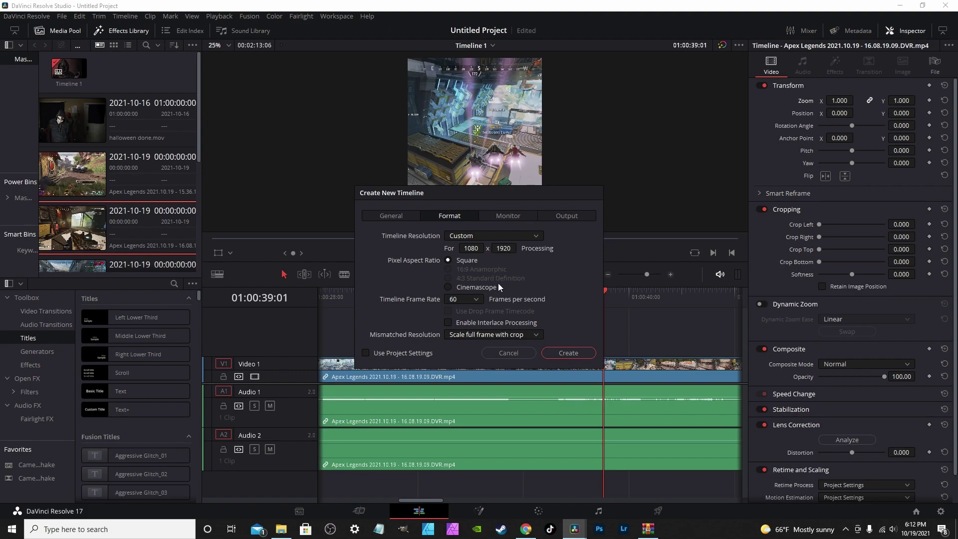
pyautogui.click(579, 352)
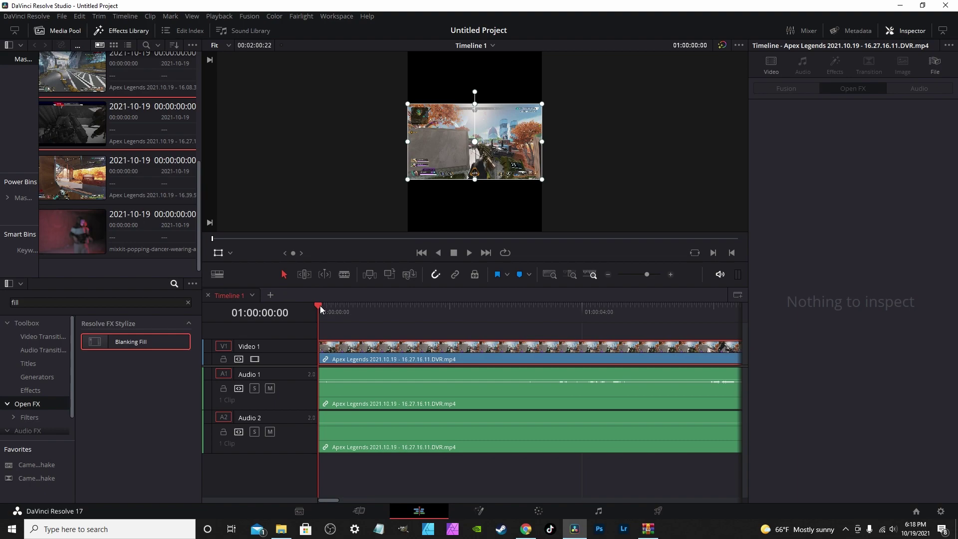
# Apply Blanking Fill to the V1 gameplay clip, with a 0.558 drop shadow, blended edges and fade 0.086.
pyautogui.moveTo(320, 306)
pyautogui.mouseDown()
pyautogui.moveTo(523, 315)
pyautogui.moveTo(316, 313)
pyautogui.mouseUp()
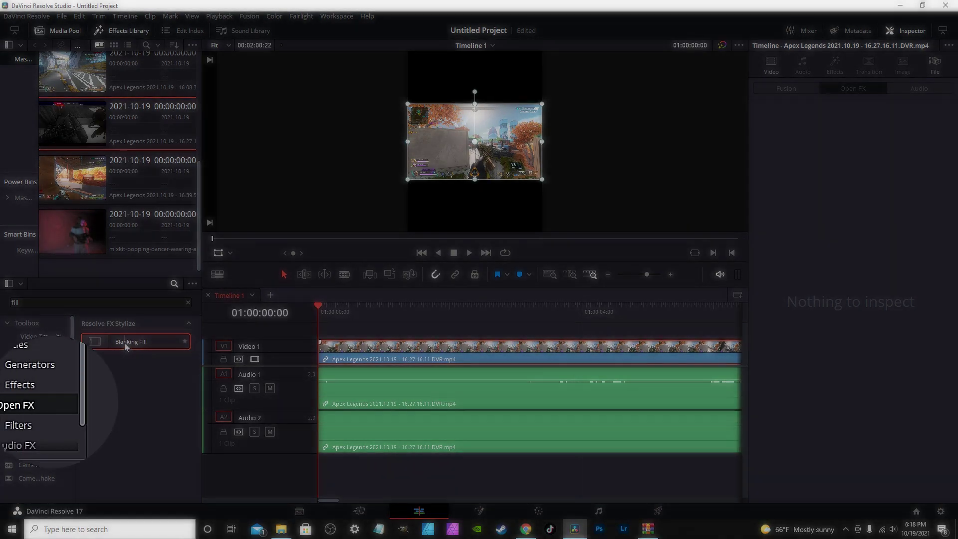
pyautogui.moveTo(125, 343); pyautogui.dragTo(399, 355)
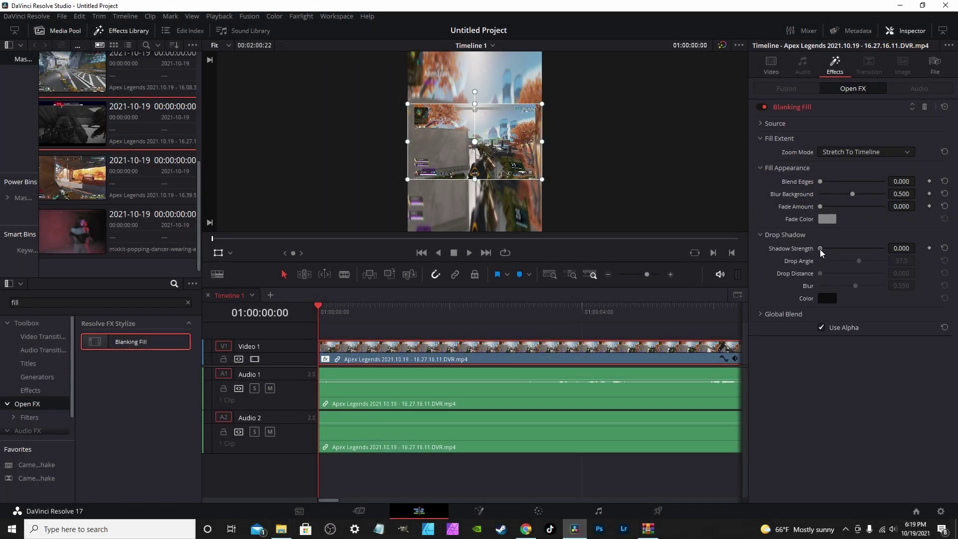
pyautogui.moveTo(821, 250); pyautogui.dragTo(862, 283)
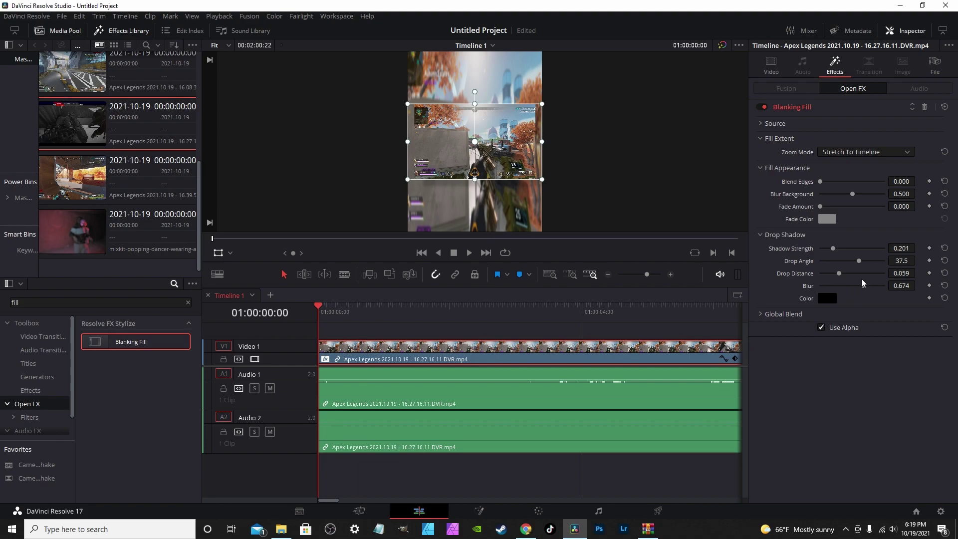
pyautogui.moveTo(833, 248); pyautogui.dragTo(862, 262)
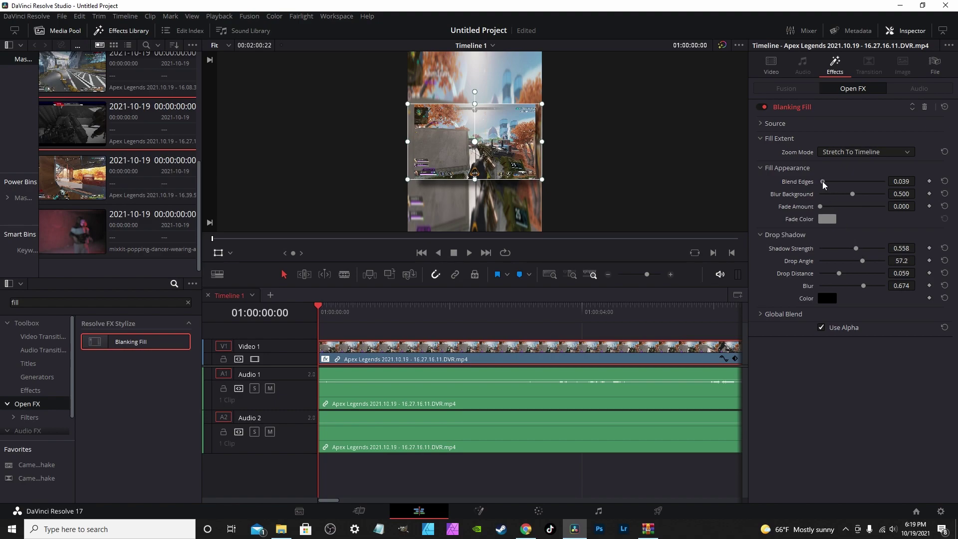
pyautogui.moveTo(824, 183); pyautogui.dragTo(828, 222)
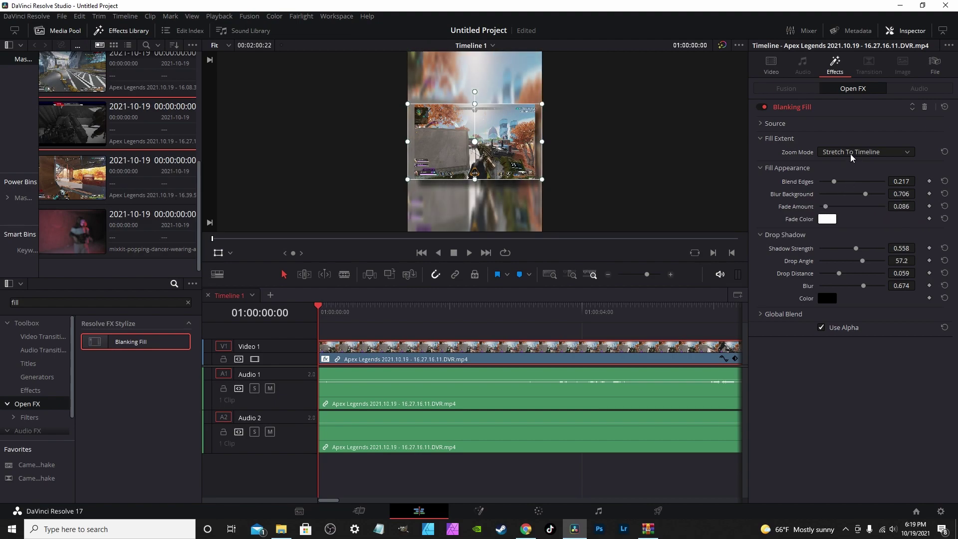
# Set Blanking Fill source zoom to 1.132 and the drop shadow to white, leaving Use Alpha on.
pyautogui.click(762, 125)
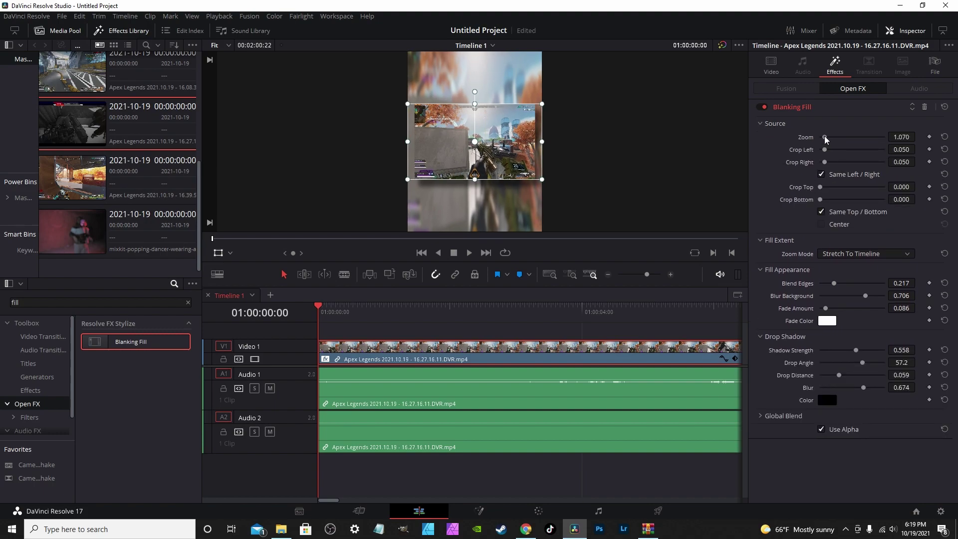
pyautogui.moveTo(826, 139)
pyautogui.mouseDown()
pyautogui.moveTo(864, 153)
pyautogui.moveTo(813, 149)
pyautogui.mouseUp()
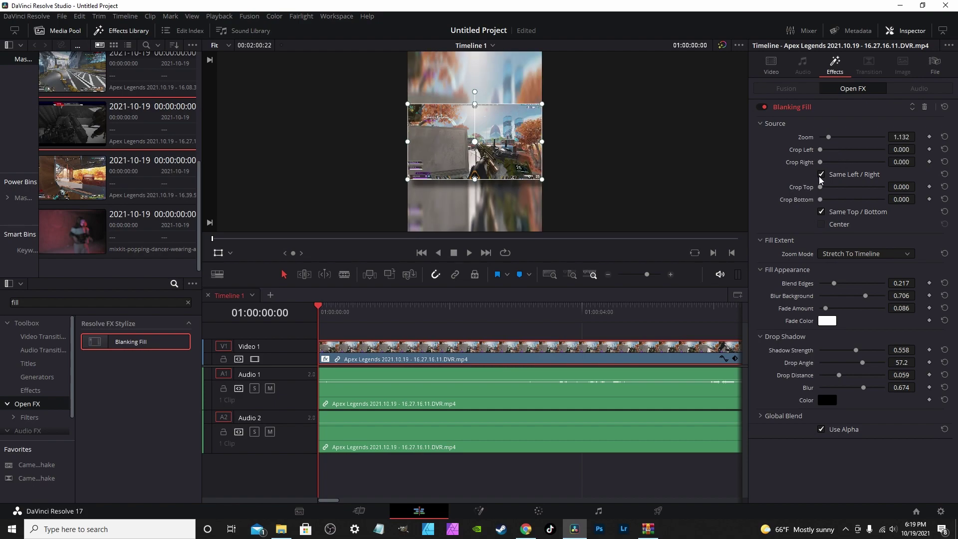
pyautogui.click(827, 401)
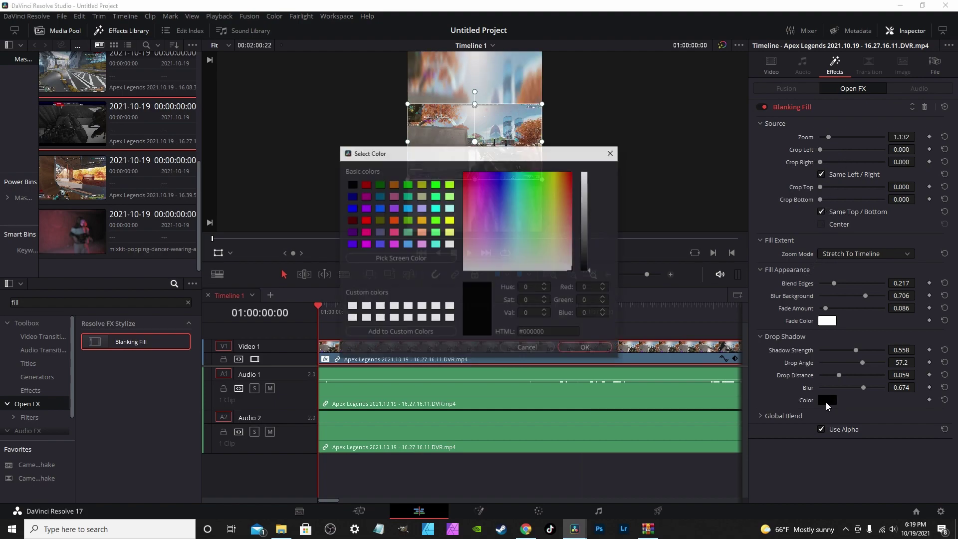
pyautogui.click(449, 244)
pyautogui.click(592, 348)
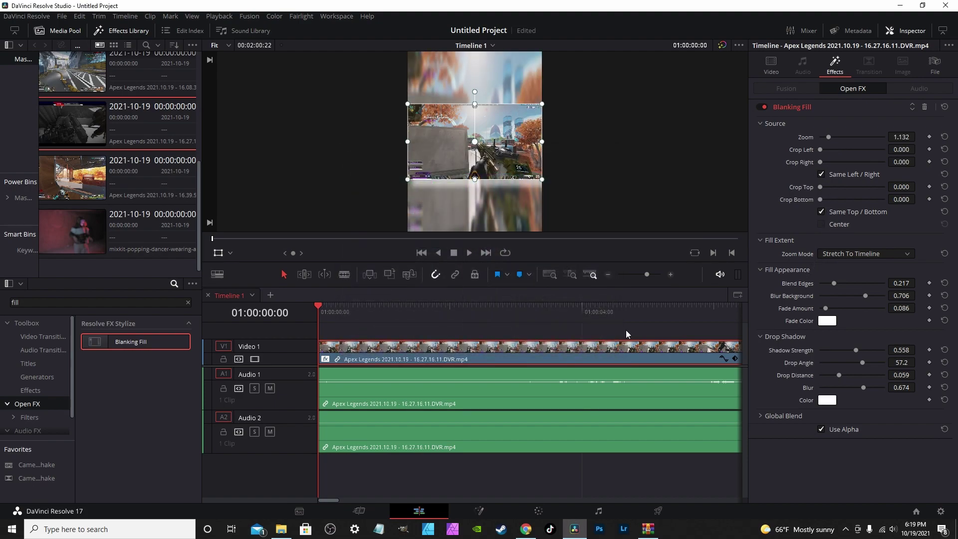
pyautogui.click(821, 430)
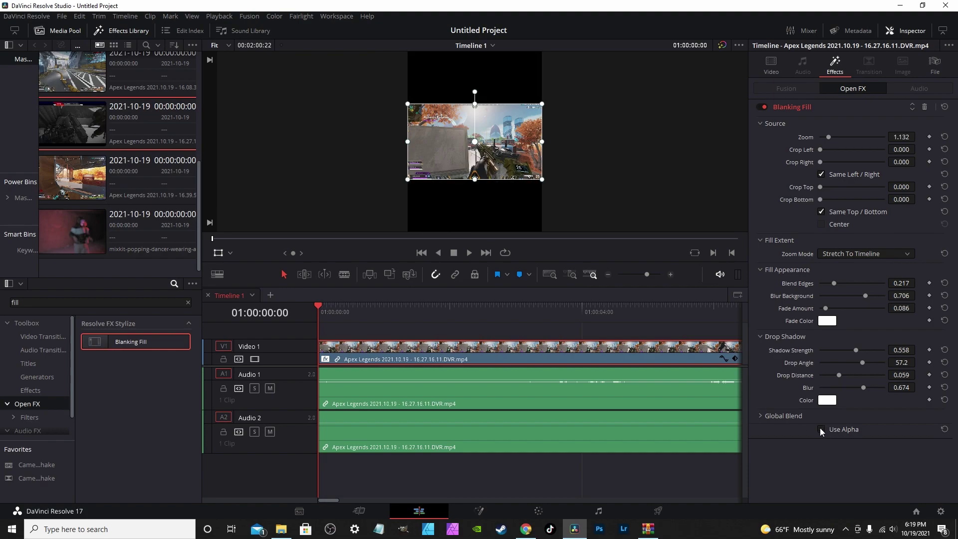
pyautogui.click(822, 430)
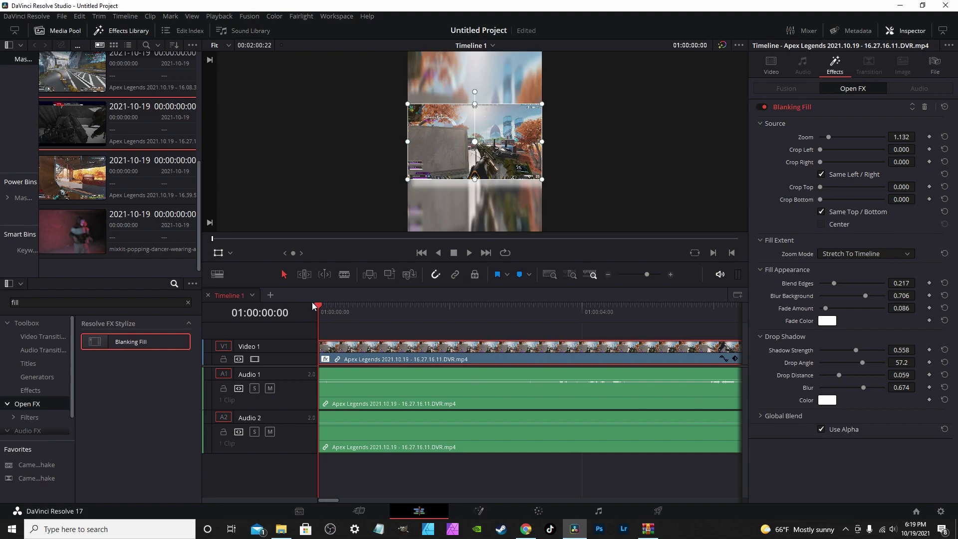